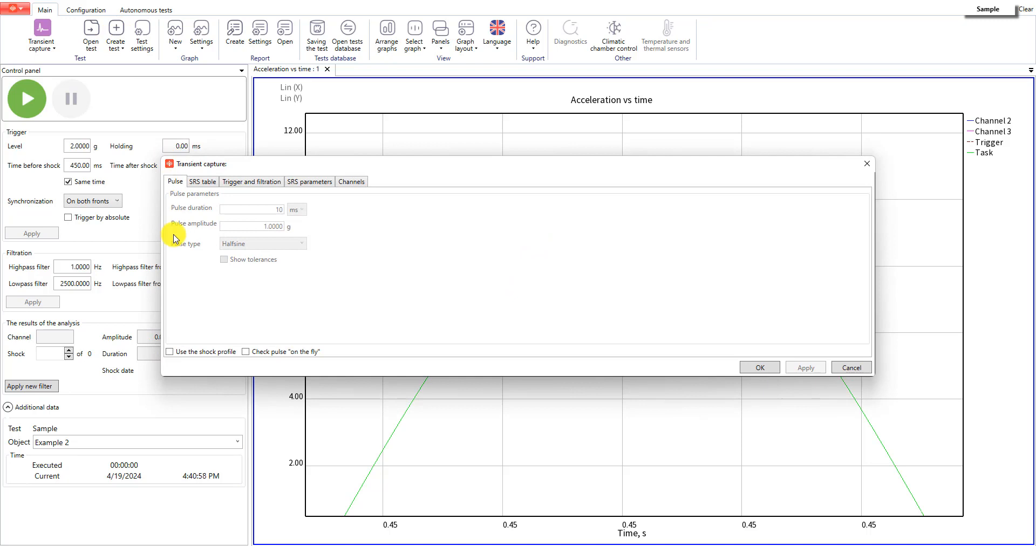
Step: Enable the shock profile for the test, keep the Halfsine pulse type and show tolerances with the Custom option
{"action": "left_click", "coordinate": [200, 352]}
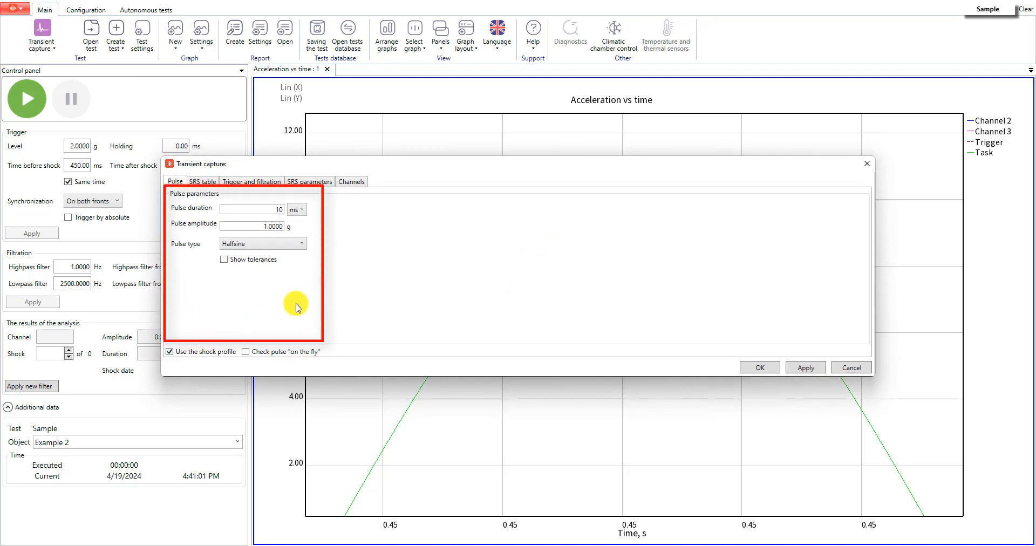
{"action": "left_click", "coordinate": [297, 244]}
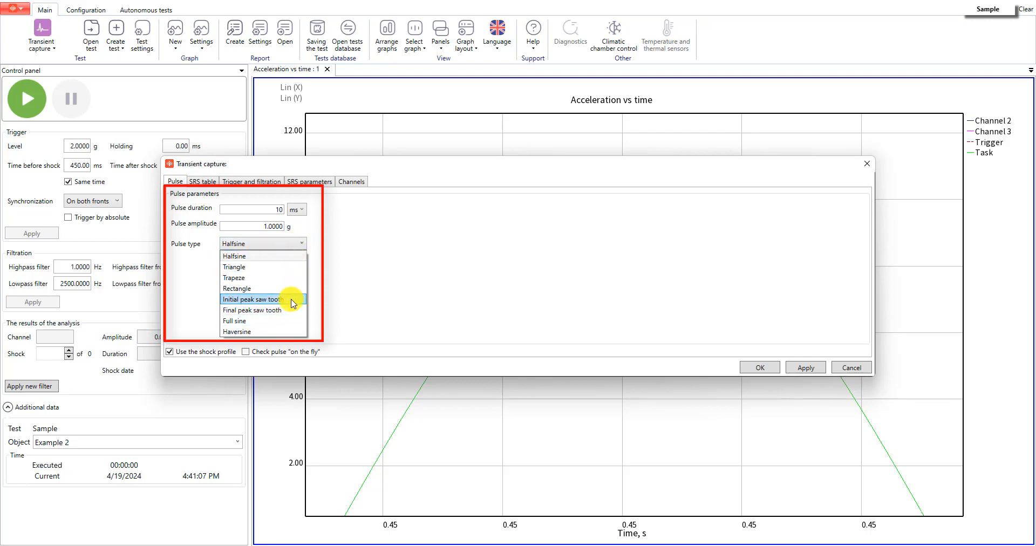
{"action": "left_click", "coordinate": [296, 244]}
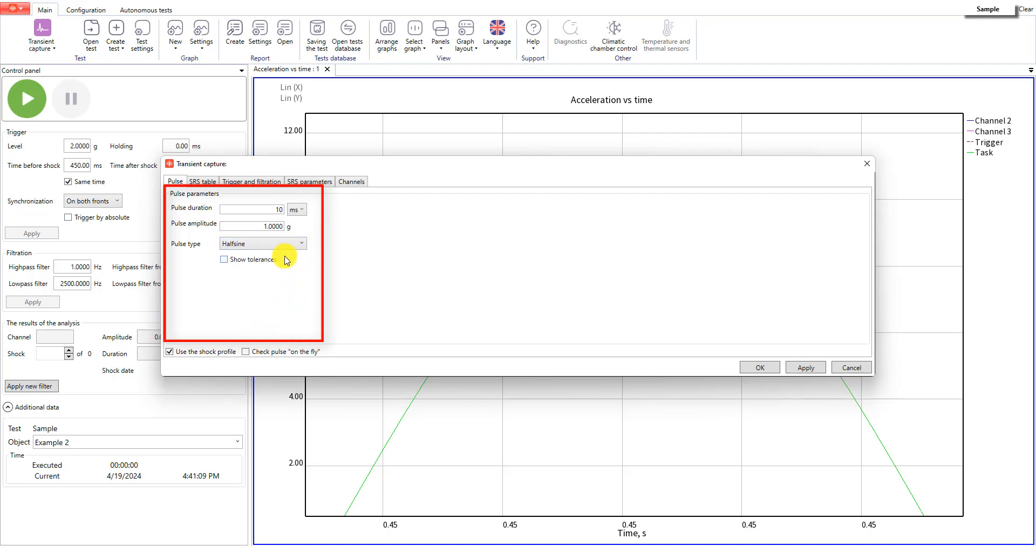
{"action": "left_click", "coordinate": [281, 260]}
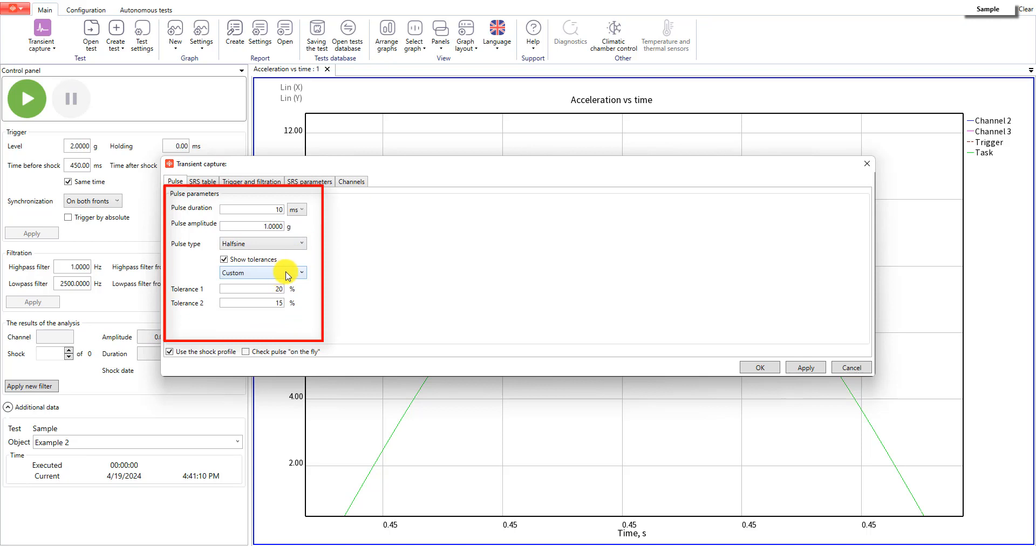
{"action": "left_click", "coordinate": [292, 274]}
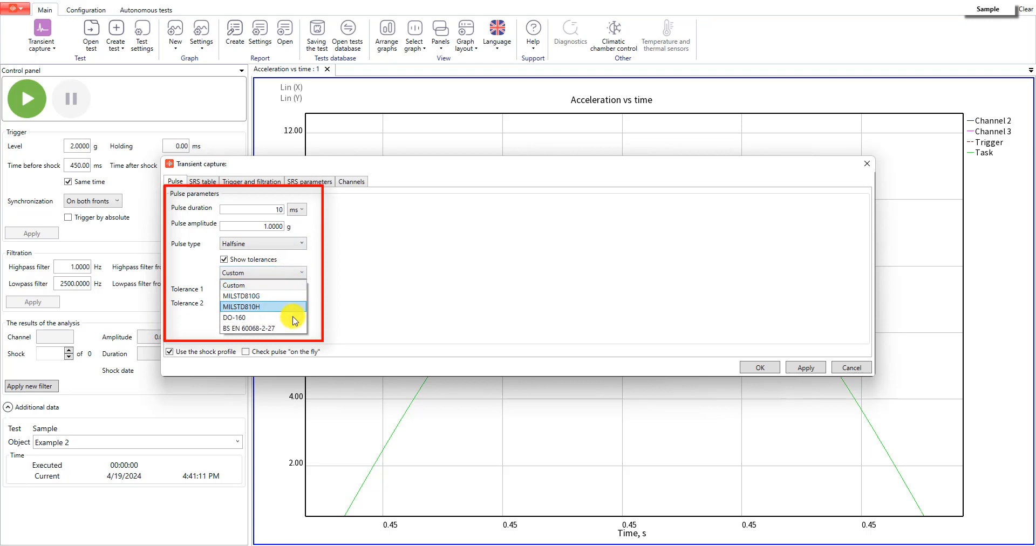
{"action": "left_click", "coordinate": [300, 283]}
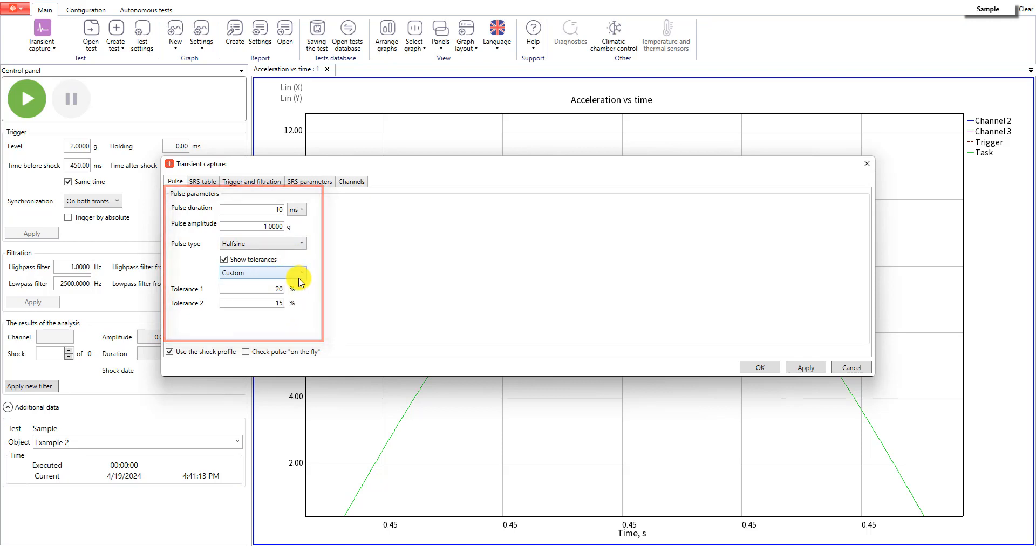
Step: Try out the Use SRS table and Make SRS calculations options, switching each on and back off
{"action": "left_click", "coordinate": [203, 182]}
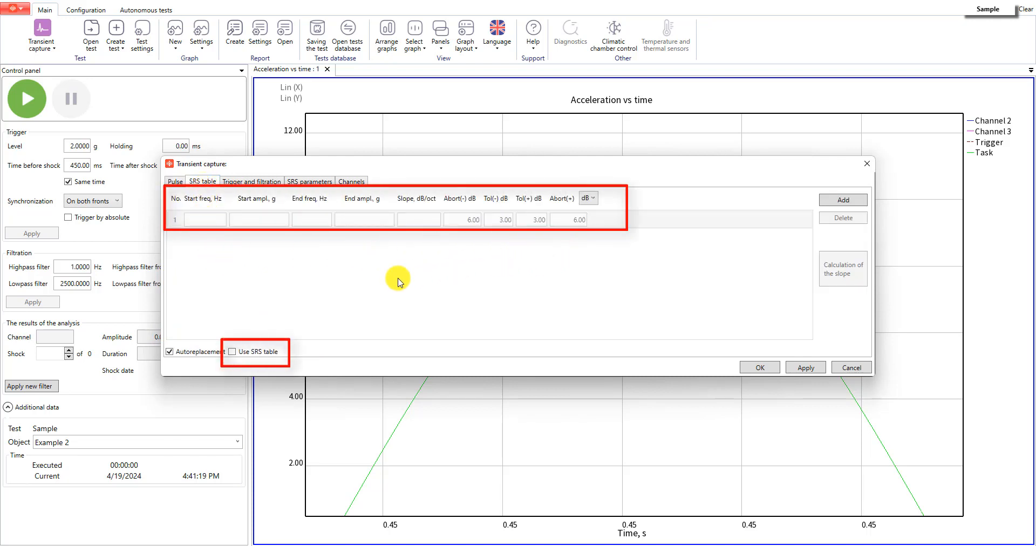
{"action": "left_click", "coordinate": [239, 352]}
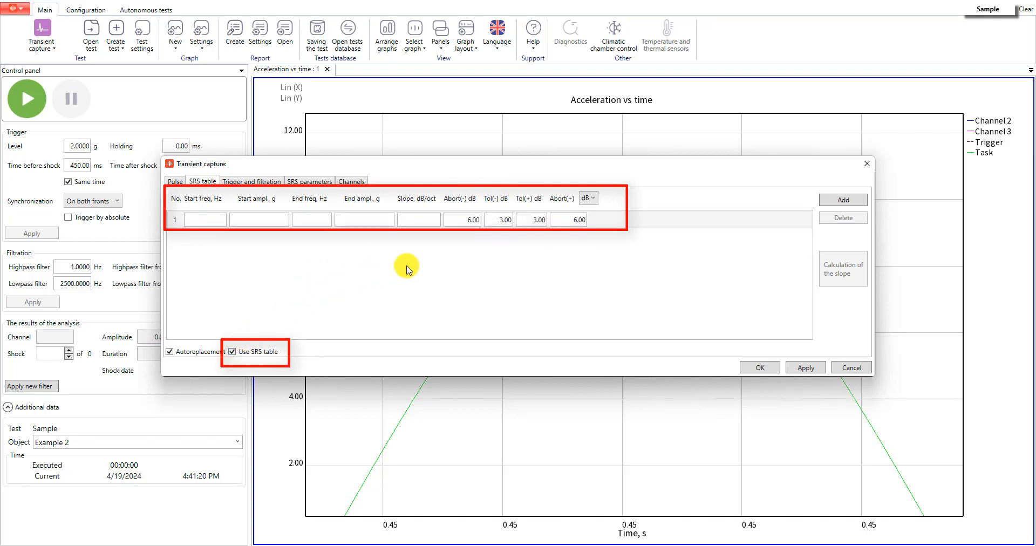
{"action": "left_click", "coordinate": [258, 352]}
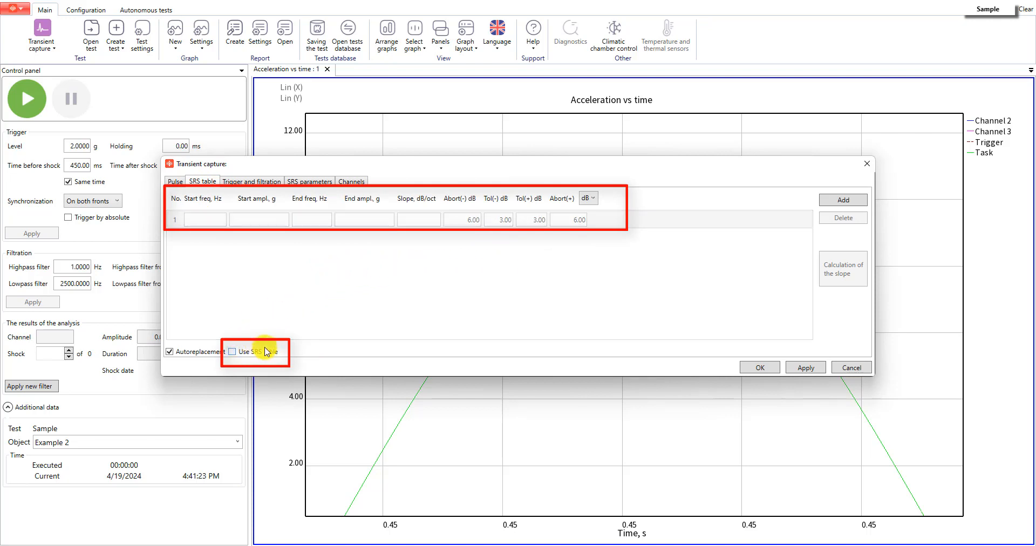
{"action": "left_click", "coordinate": [322, 183]}
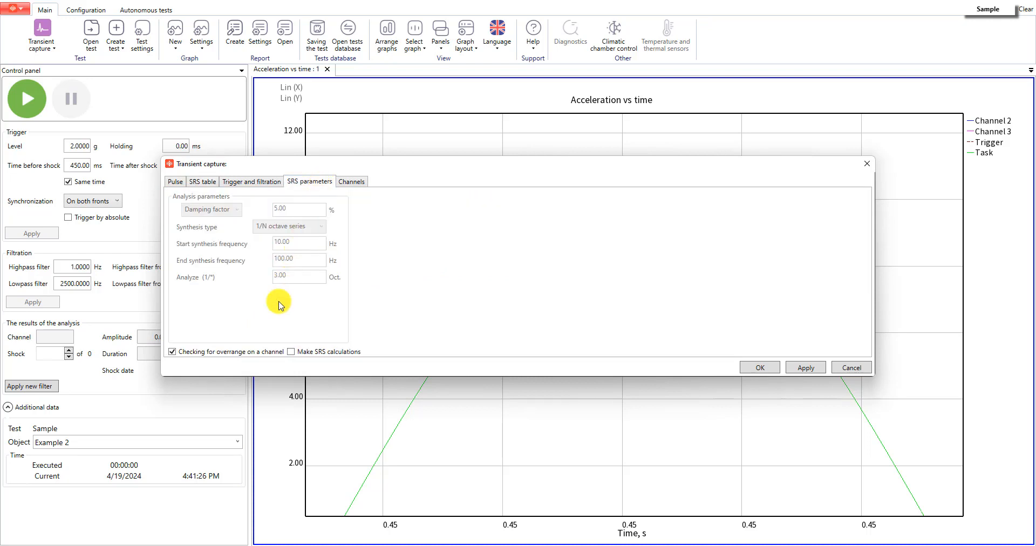
{"action": "left_click", "coordinate": [292, 352]}
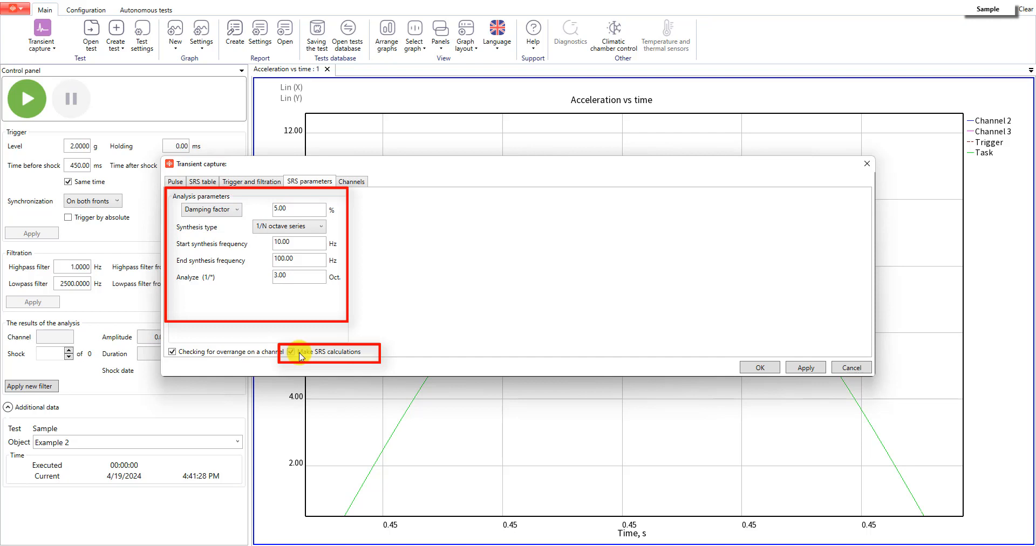
{"action": "left_click", "coordinate": [301, 354]}
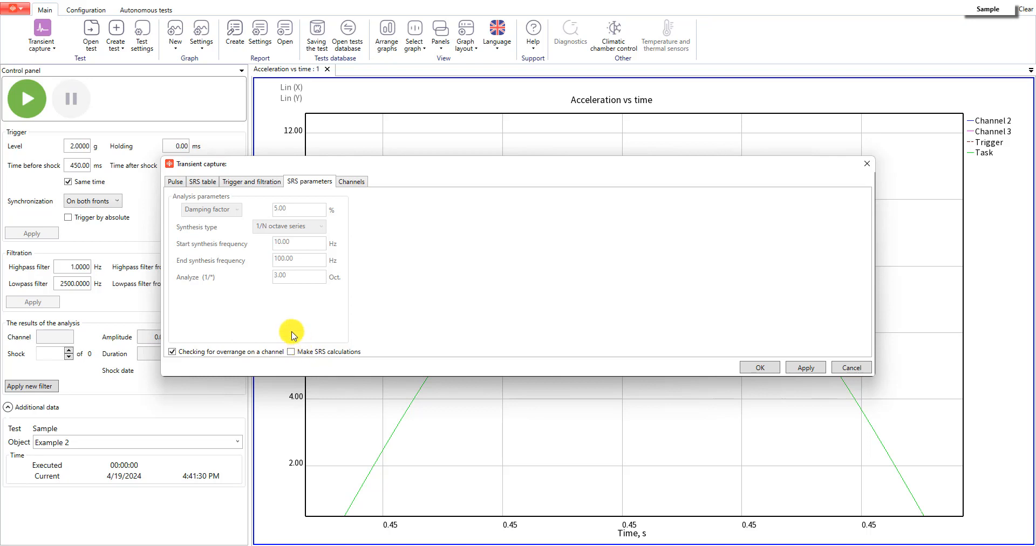
Step: In the trigger settings, keep synchronization on both fronts, disable Same time and set the time before shock to 30 ms
{"action": "left_click", "coordinate": [248, 187]}
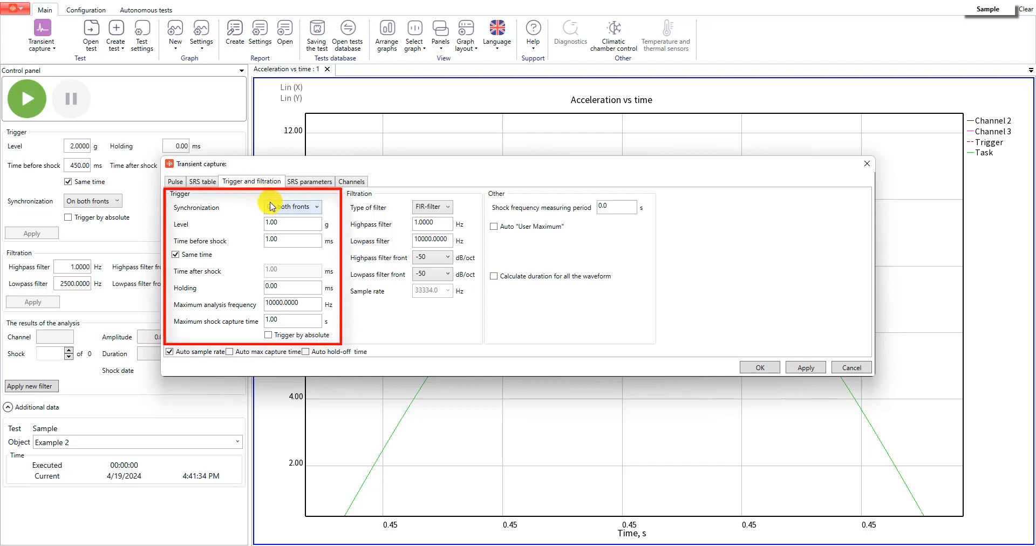
{"action": "left_click", "coordinate": [318, 208]}
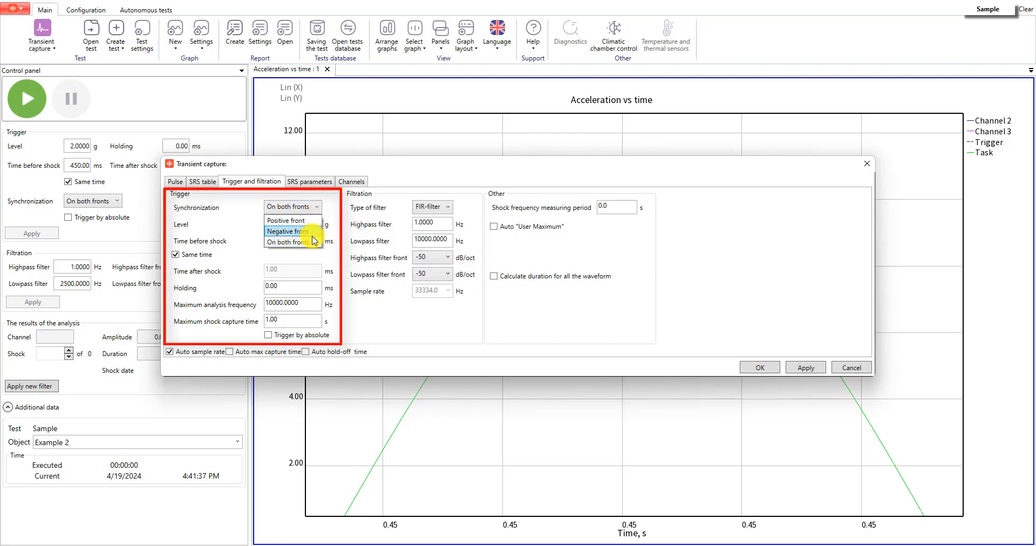
{"action": "left_click", "coordinate": [314, 204]}
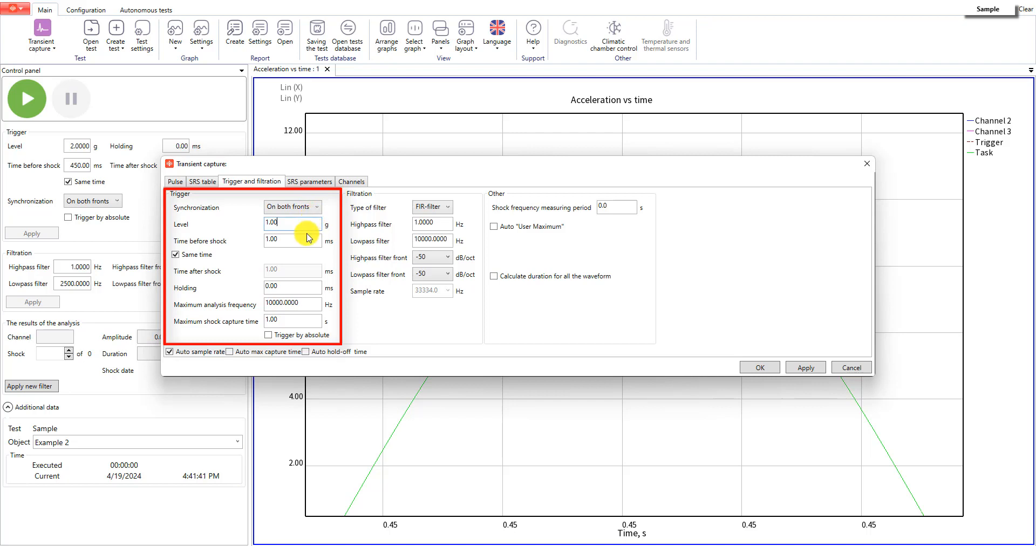
{"action": "left_click", "coordinate": [211, 261]}
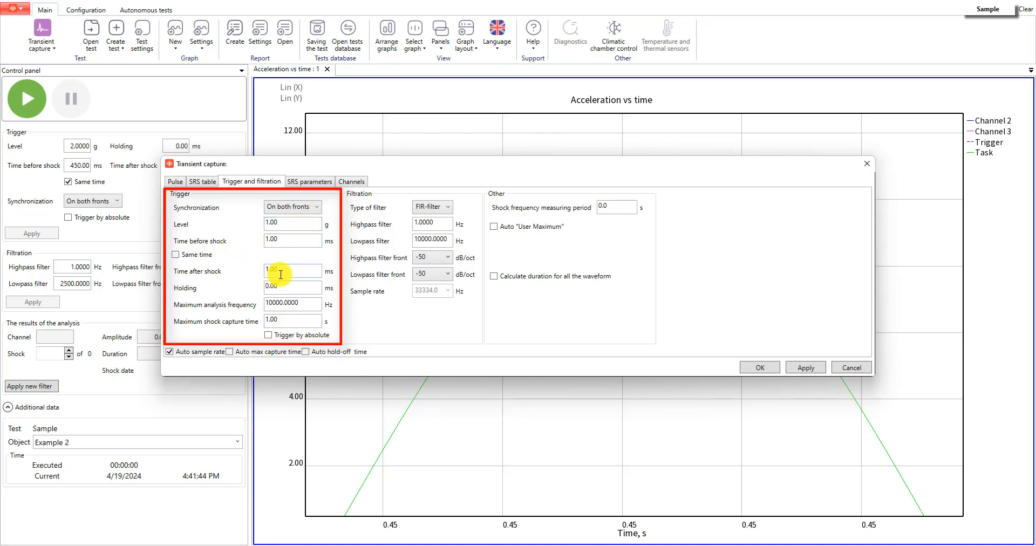
{"action": "left_click_drag", "start_coordinate": [296, 242], "coordinate": [253, 242]}
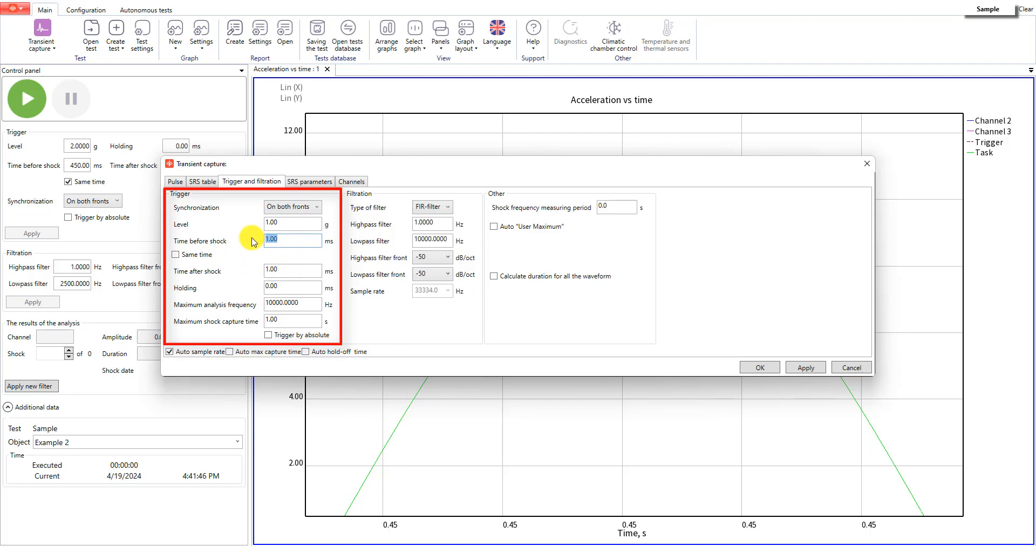
{"action": "type", "text": "30"}
Step: Set the shock frequency measuring period to 2 s, the time after shock to 20 ms and the holding to 5 ms
{"action": "left_click", "coordinate": [295, 267]}
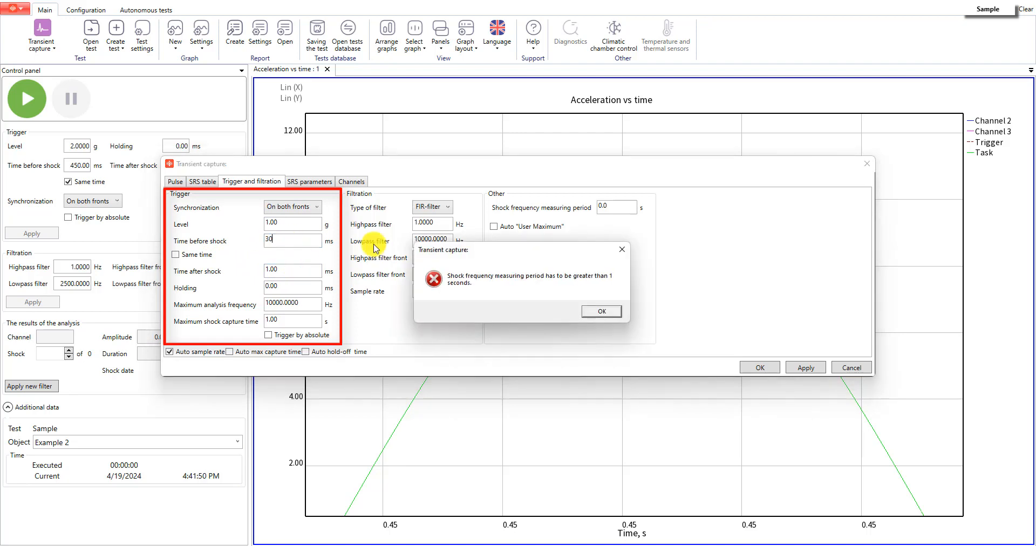
{"action": "left_click", "coordinate": [604, 312]}
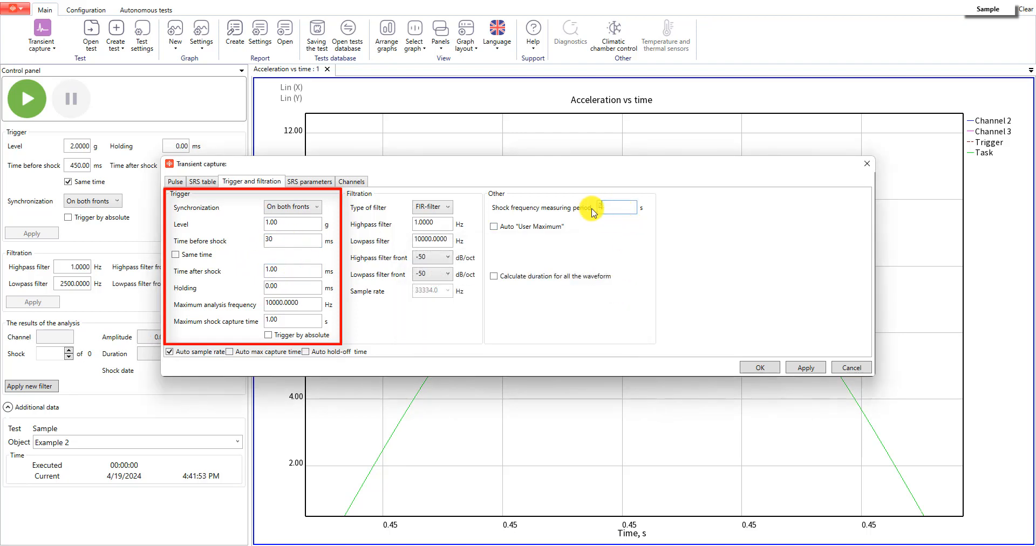
{"action": "left_click_drag", "start_coordinate": [292, 269], "coordinate": [255, 267]}
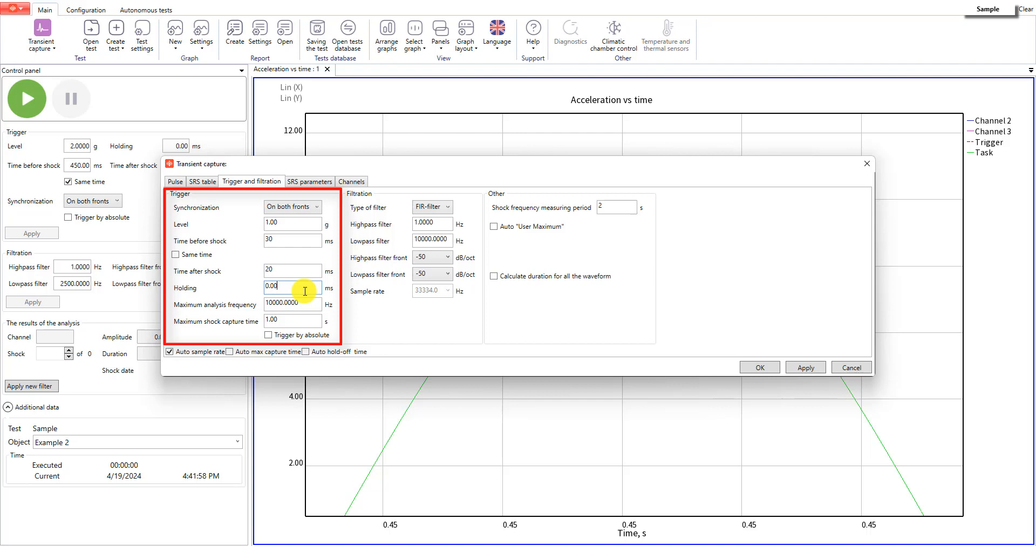
{"action": "left_click_drag", "start_coordinate": [305, 292], "coordinate": [261, 294]}
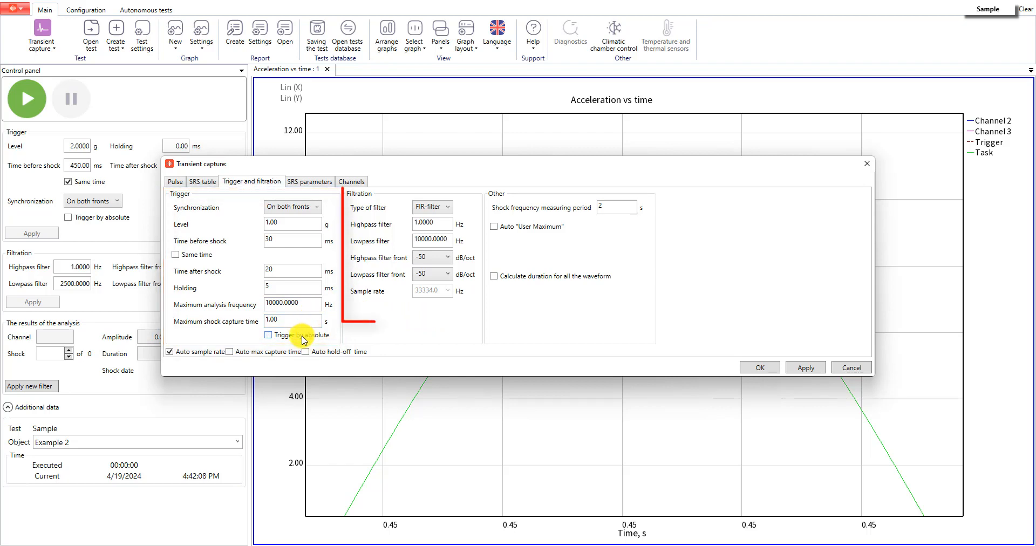
Step: Try the No filter type, restore FIR-filter and look through the available highpass filter front slopes
{"action": "left_click", "coordinate": [444, 211]}
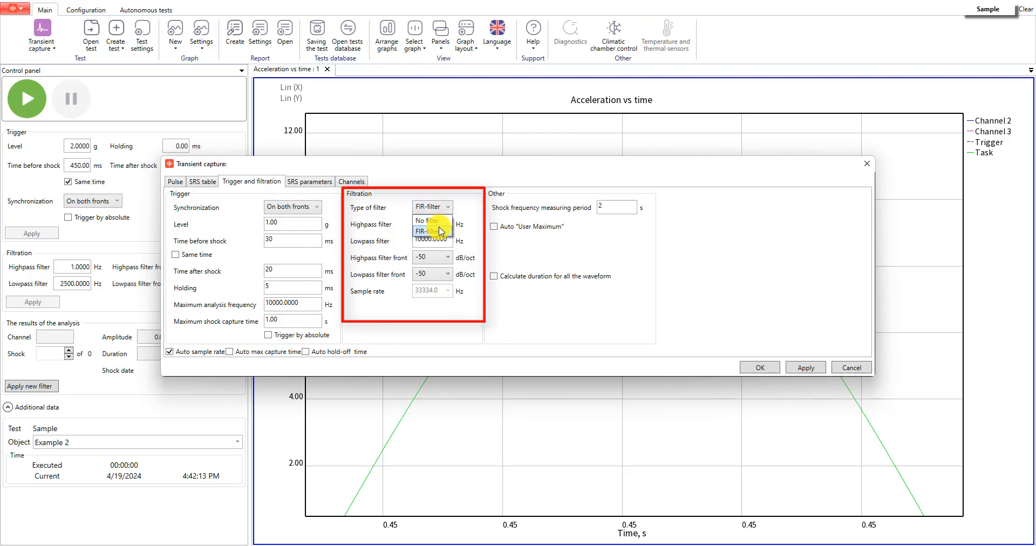
{"action": "left_click", "coordinate": [441, 222]}
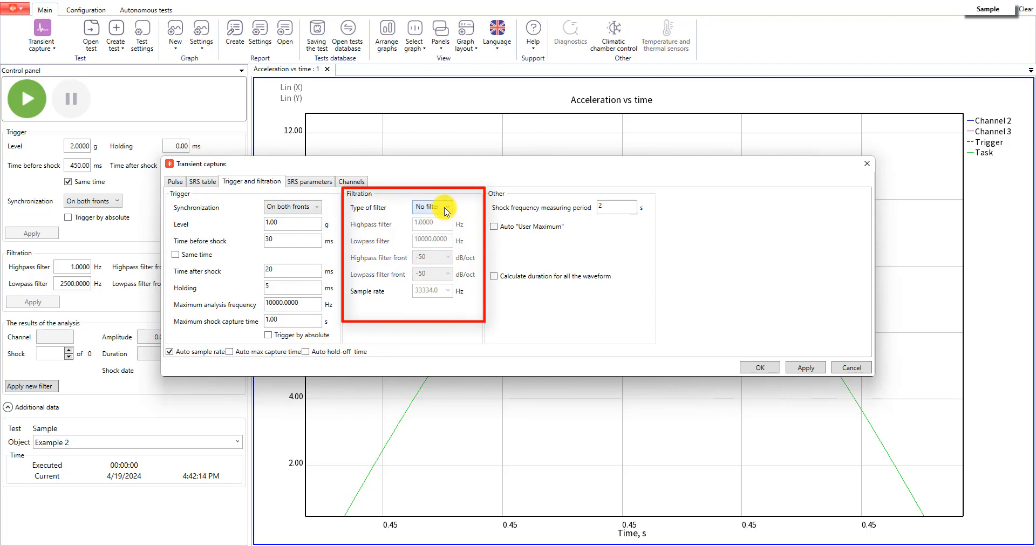
{"action": "left_click", "coordinate": [438, 207]}
{"action": "left_click", "coordinate": [440, 231]}
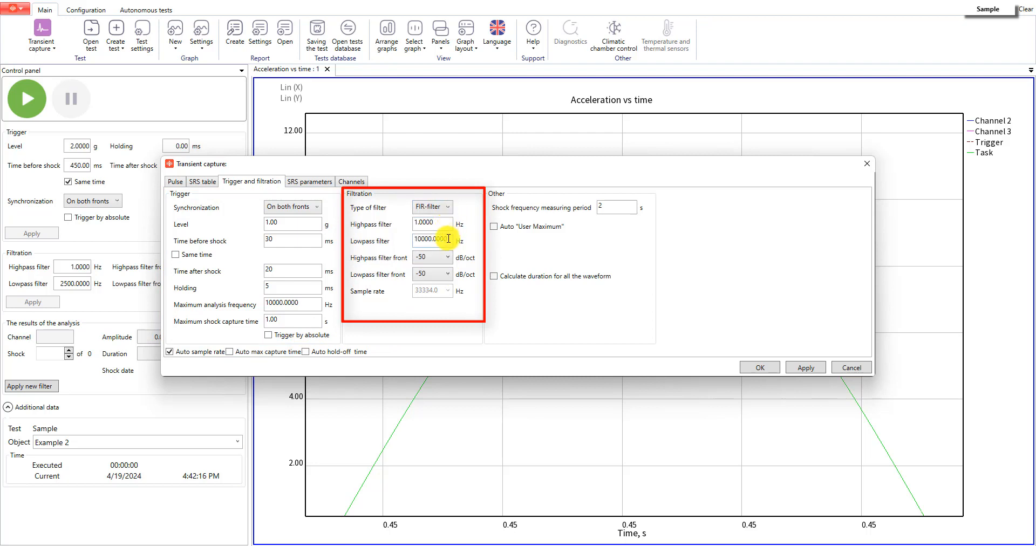
{"action": "left_click", "coordinate": [451, 257]}
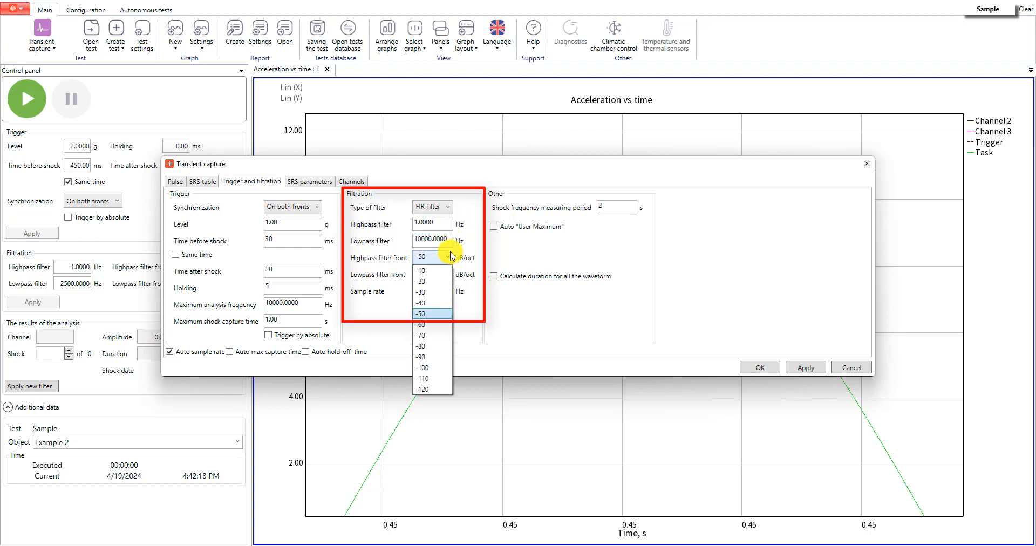
{"action": "left_click", "coordinate": [452, 256]}
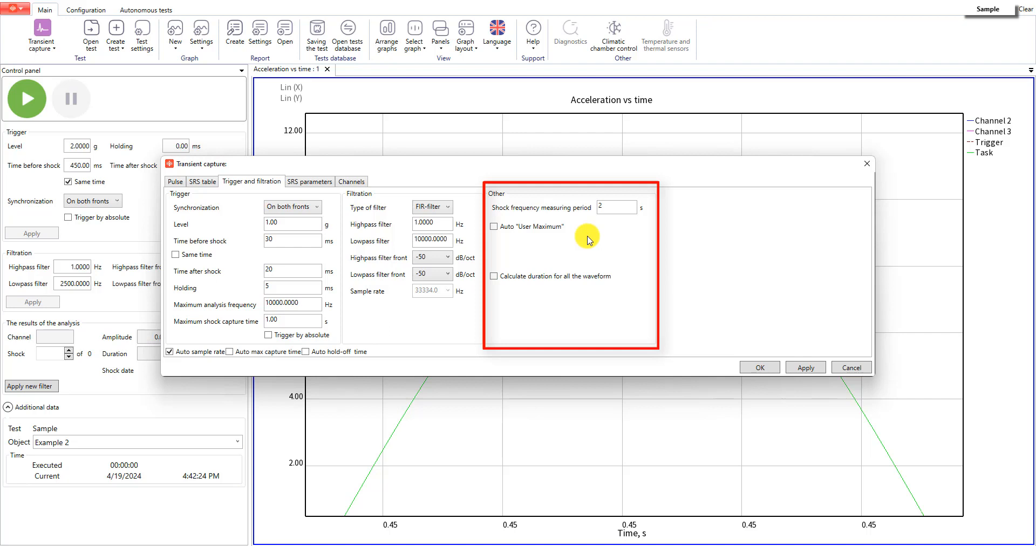
Step: Enable Auto "User Maximum" and have the user max cursor added automatically
{"action": "left_click", "coordinate": [524, 229]}
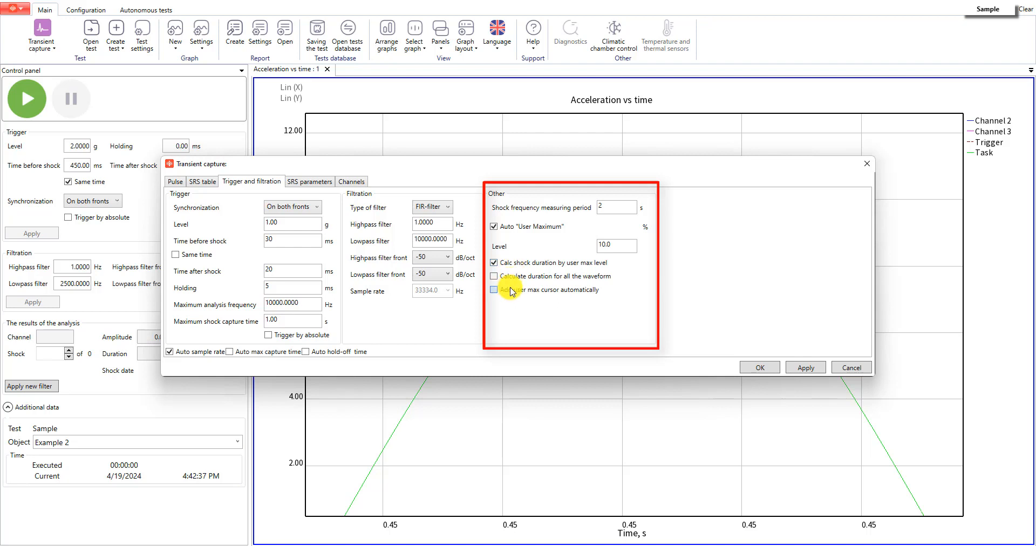
{"action": "left_click", "coordinate": [494, 289]}
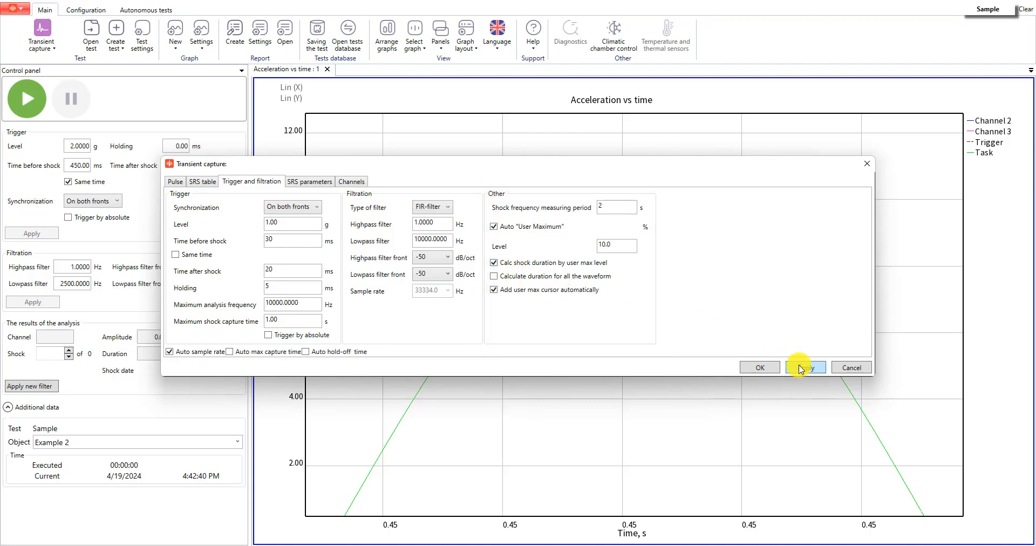
Step: Set all available channels to Disabled, and set Channel 1 and Channel 4 back to Measuring
{"action": "left_click", "coordinate": [352, 181]}
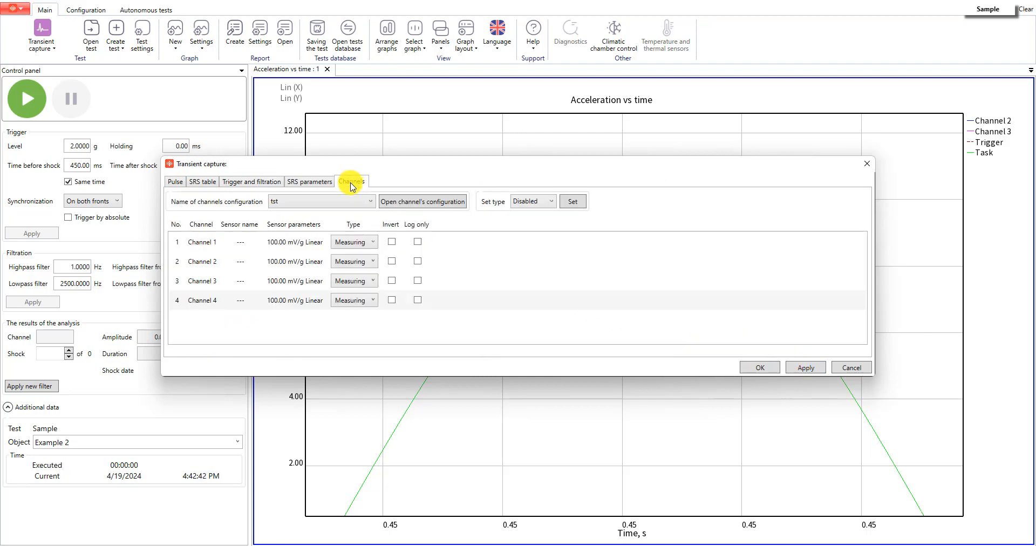
{"action": "left_click", "coordinate": [573, 201]}
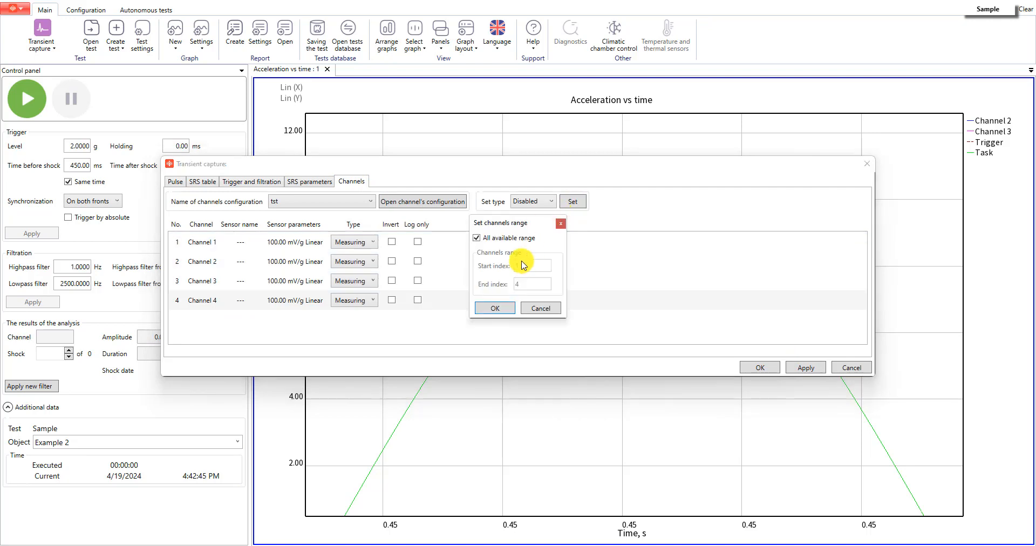
{"action": "left_click", "coordinate": [491, 311]}
{"action": "left_click", "coordinate": [370, 238]}
{"action": "left_click", "coordinate": [349, 272]}
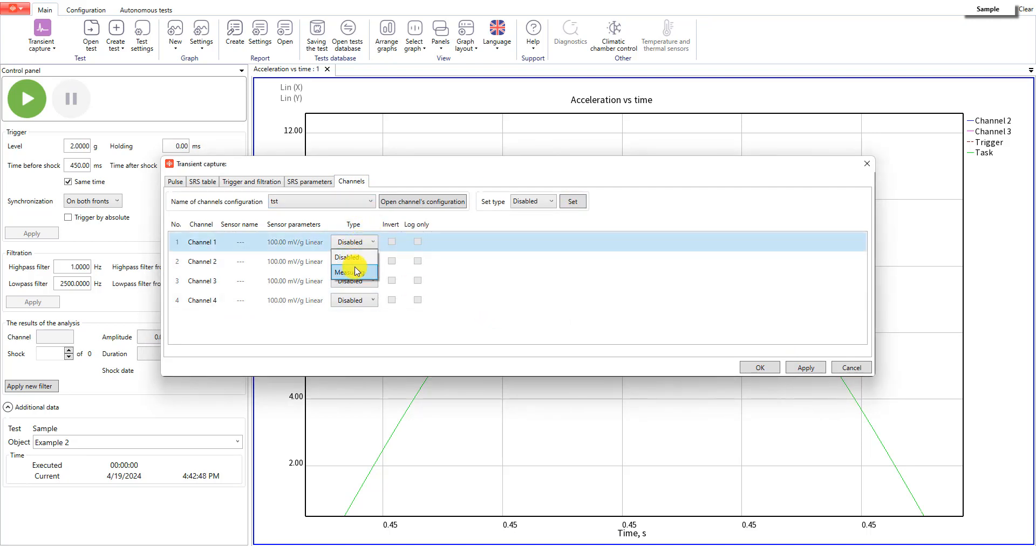
{"action": "left_click", "coordinate": [357, 301]}
{"action": "left_click", "coordinate": [350, 330]}
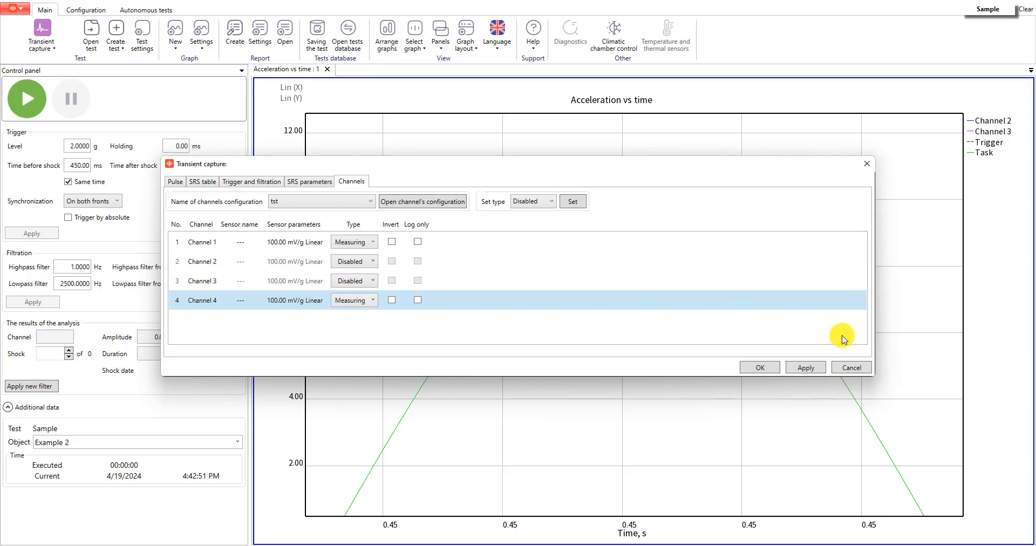
Step: Apply the transient capture settings, save the test under the file name test and close the settings dialog
{"action": "left_click", "coordinate": [806, 367]}
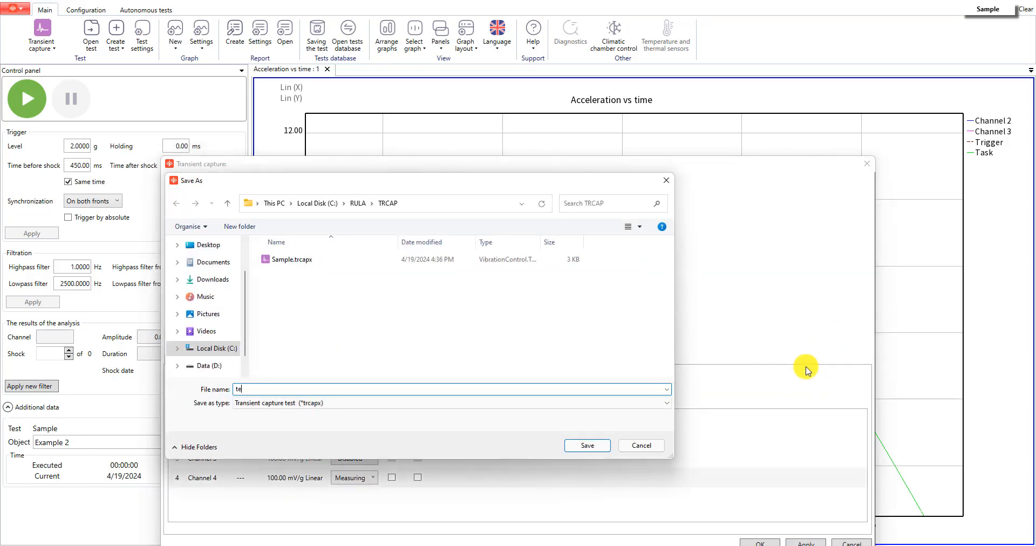
{"action": "key", "text": "Return"}
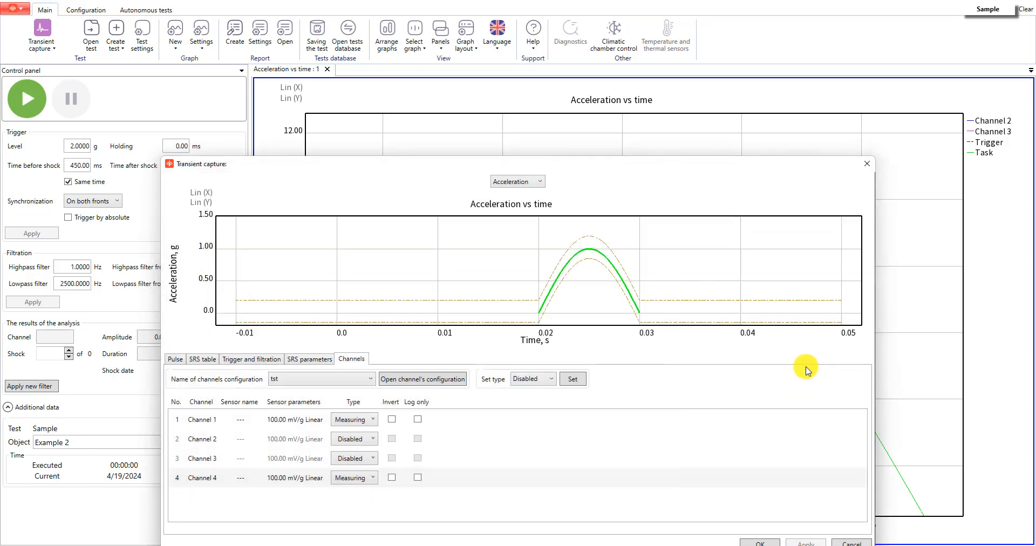
{"action": "left_click", "coordinate": [759, 540]}
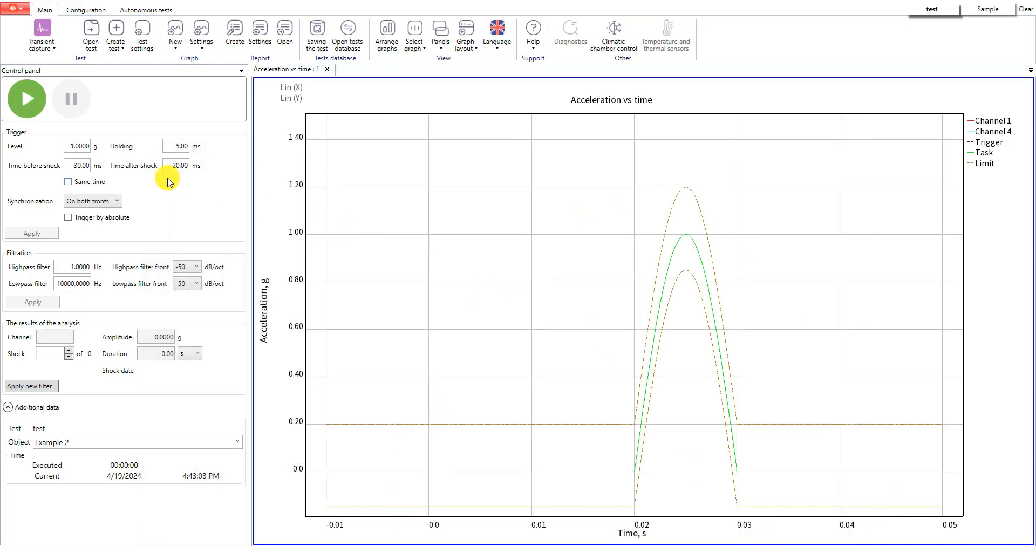
Step: Start the transient capture test and show the analysed shock duration in ms
{"action": "left_click", "coordinate": [30, 103]}
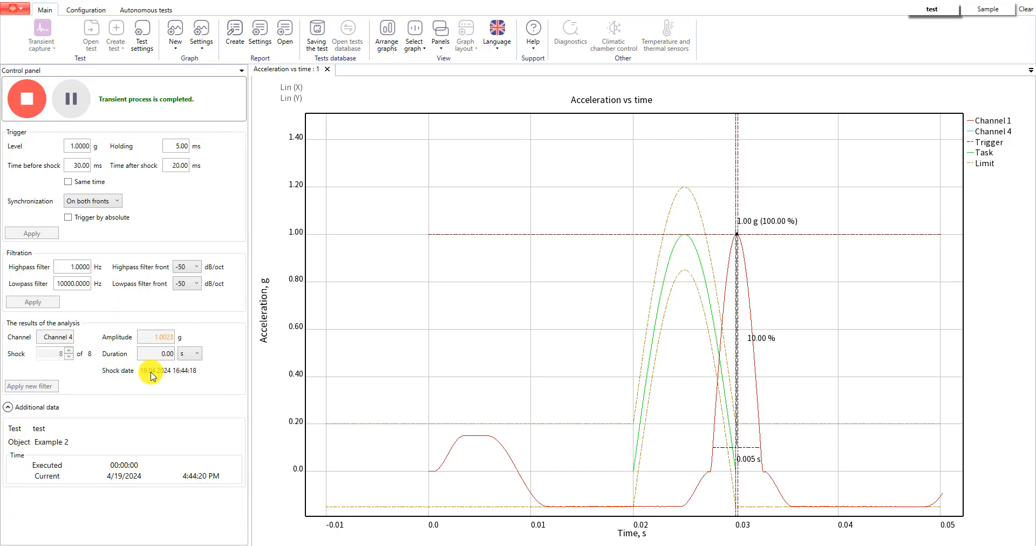
{"action": "left_click", "coordinate": [68, 337]}
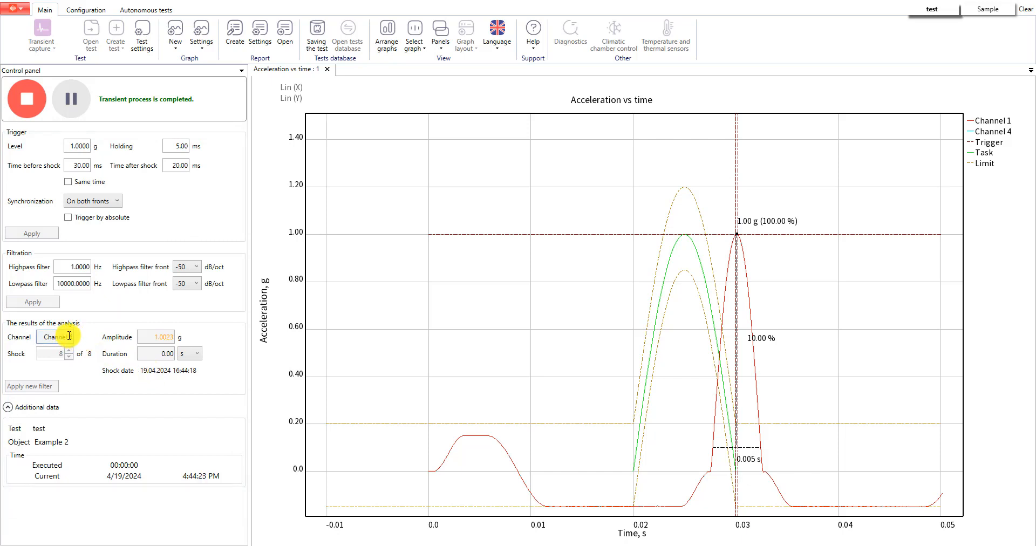
{"action": "left_click", "coordinate": [196, 356]}
{"action": "left_click", "coordinate": [189, 371]}
Step: Apply Positive front trigger synchronization and a lowpass filter front of -30 dB/oct to the running test
{"action": "left_click", "coordinate": [112, 202]}
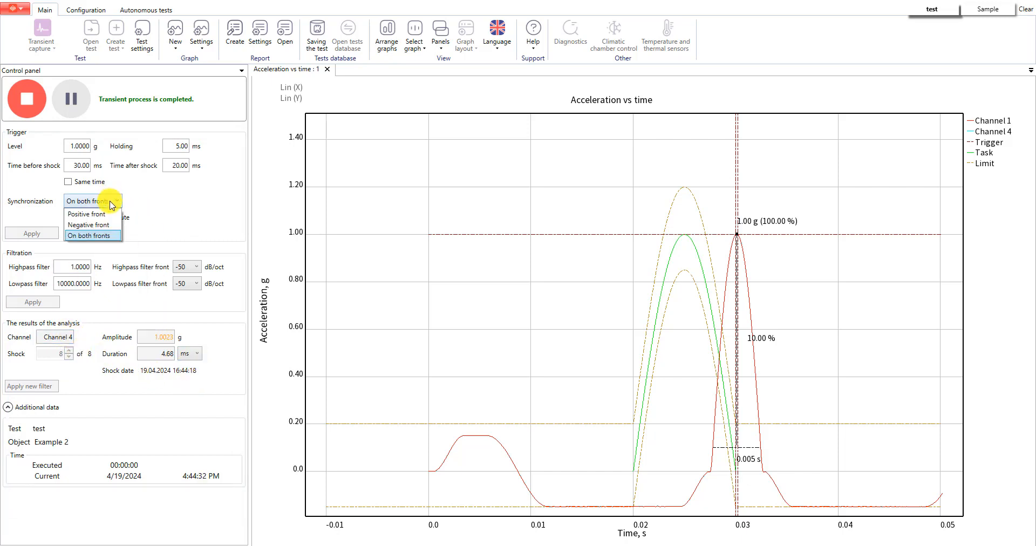
{"action": "left_click", "coordinate": [86, 215]}
{"action": "left_click", "coordinate": [188, 286]}
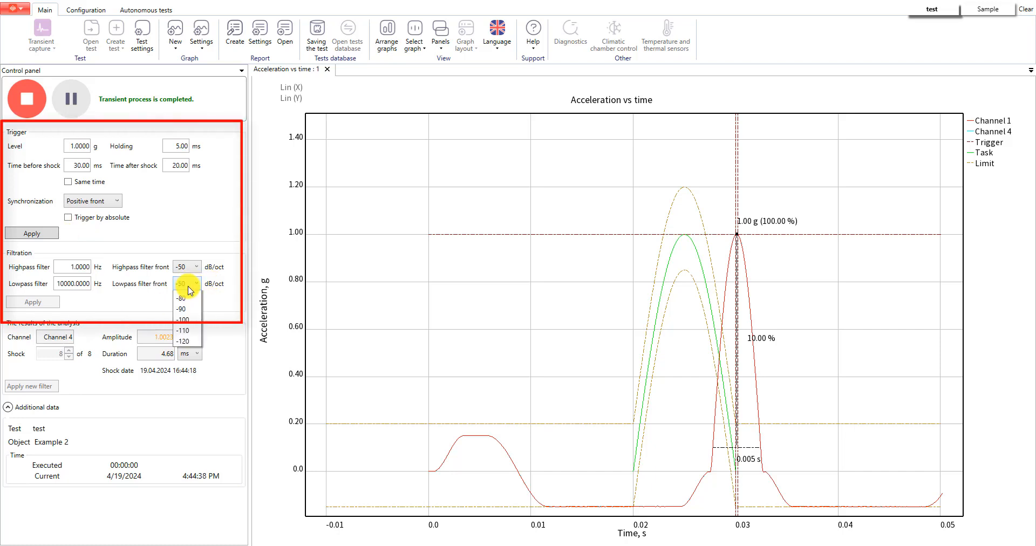
{"action": "left_click", "coordinate": [188, 292]}
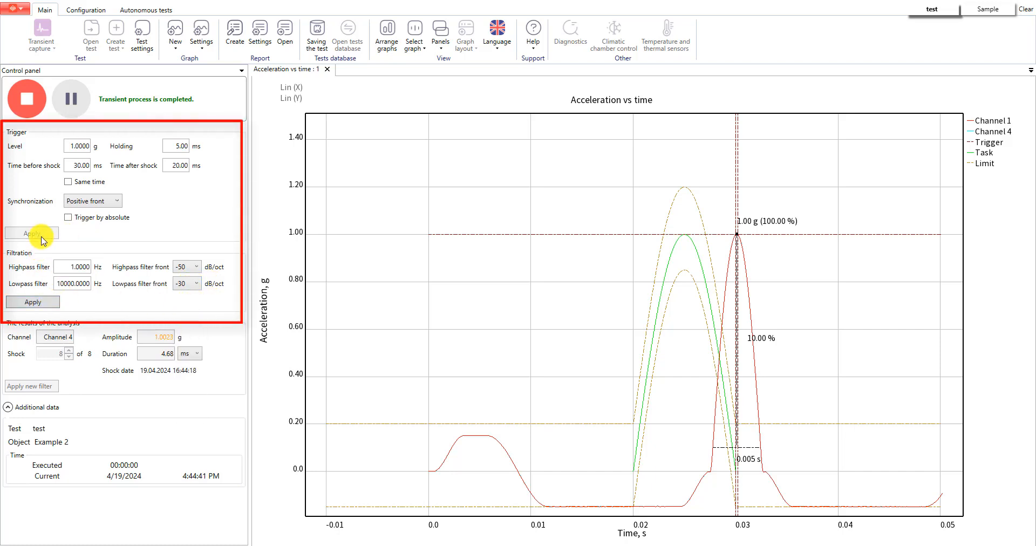
{"action": "left_click", "coordinate": [45, 302]}
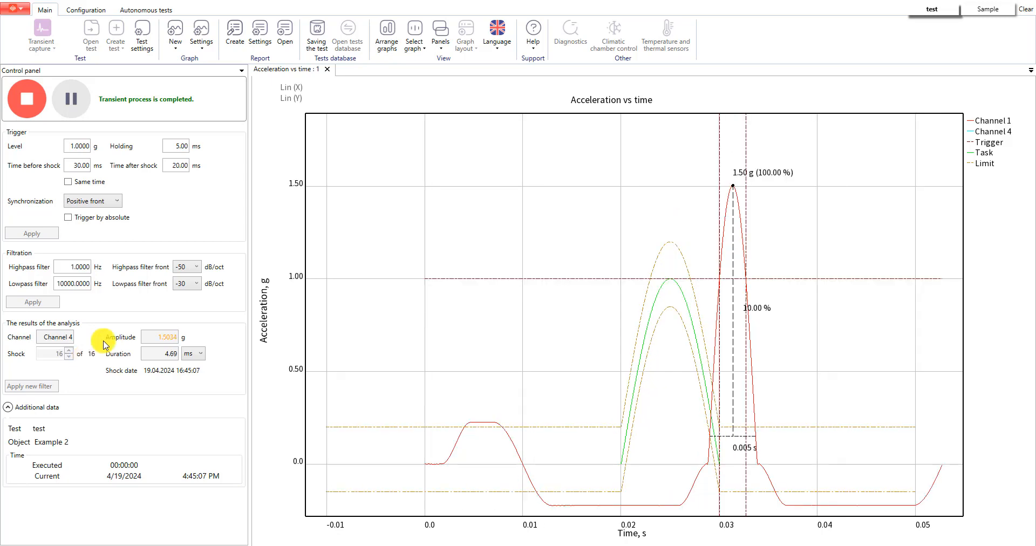
Step: Add a Velocity vs time graph and return to the Acceleration vs time graph
{"action": "left_click", "coordinate": [176, 37]}
{"action": "left_click", "coordinate": [190, 74]}
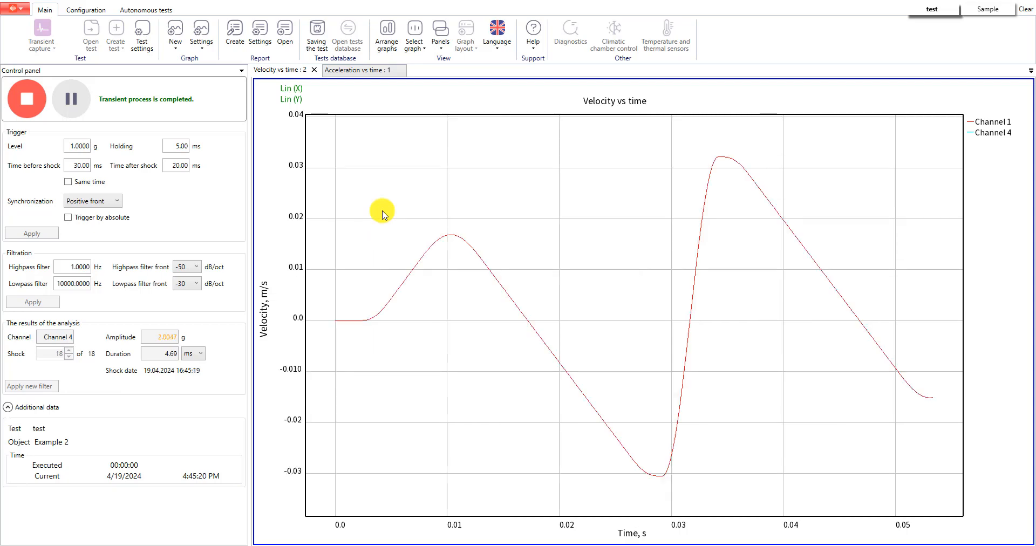
{"action": "left_click", "coordinate": [358, 71]}
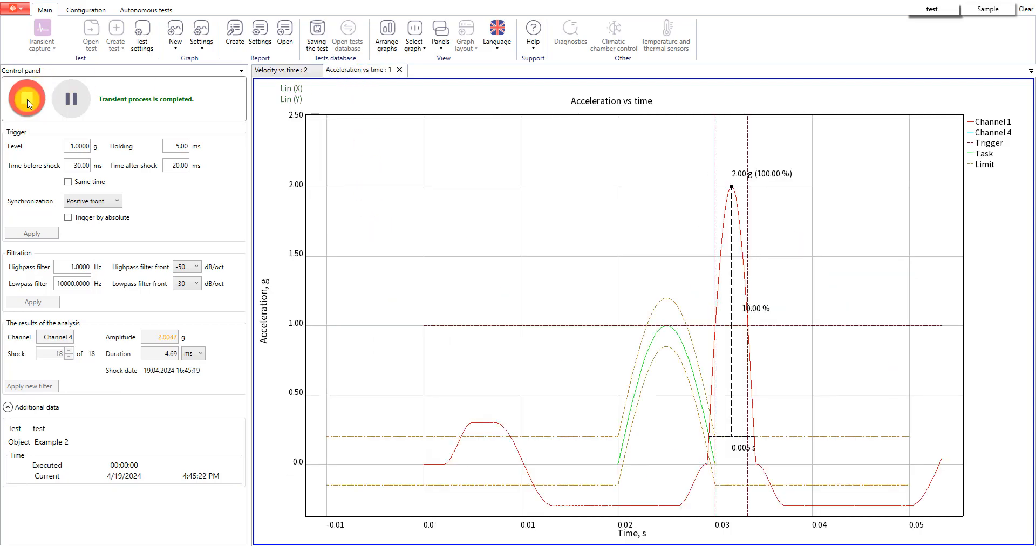
Step: Stop the test and go back through the recorded shocks to shock 4
{"action": "left_click", "coordinate": [27, 85]}
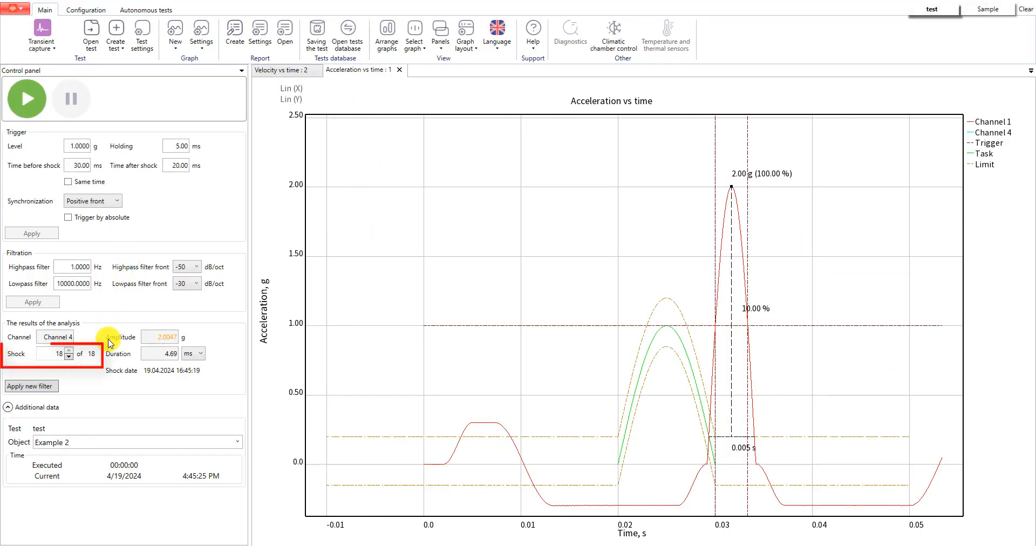
{"action": "left_click", "coordinate": [70, 358]}
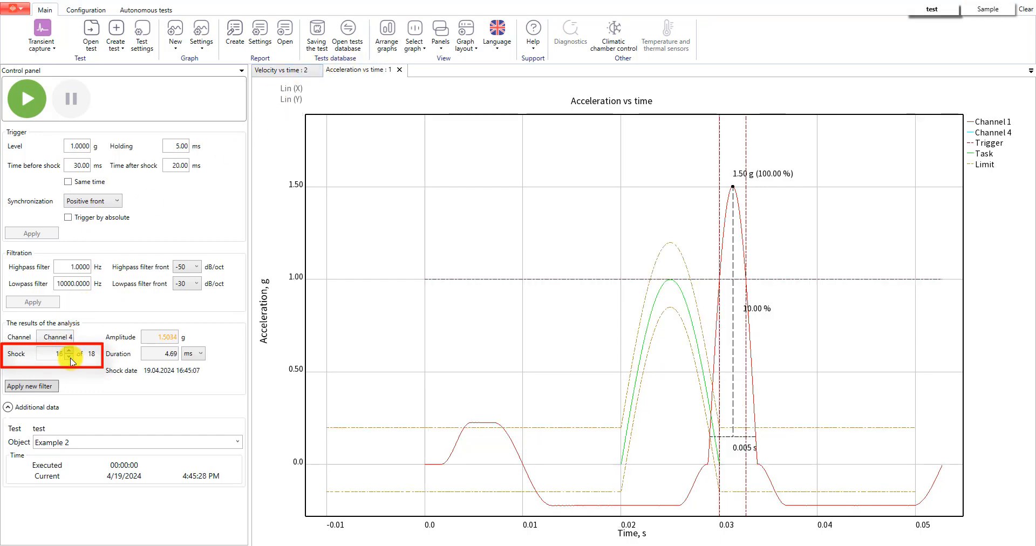
{"action": "left_click", "coordinate": [70, 358]}
{"action": "left_click", "coordinate": [70, 358]}
{"action": "left_click", "coordinate": [70, 357]}
{"action": "left_click", "coordinate": [70, 358]}
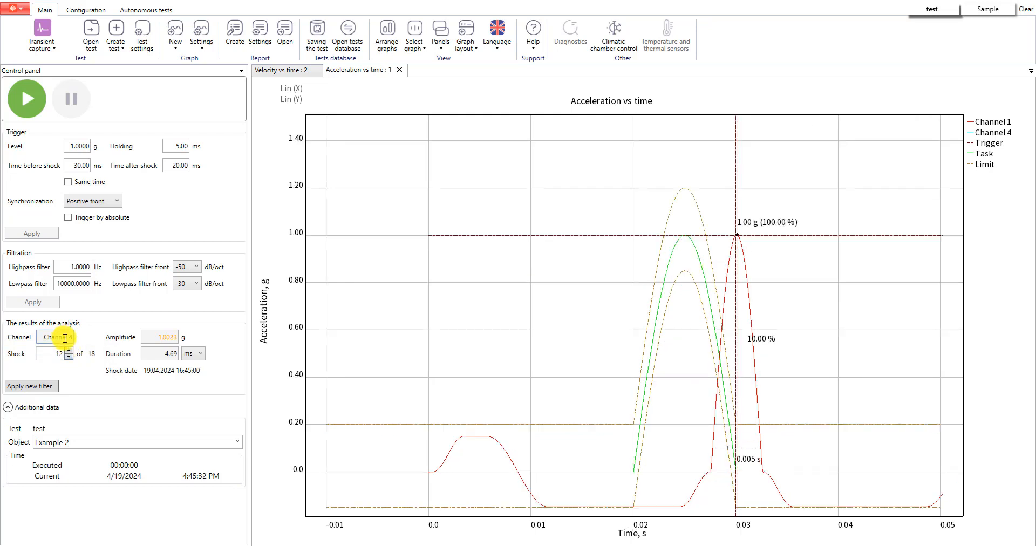
{"action": "left_click", "coordinate": [71, 357]}
{"action": "left_click", "coordinate": [70, 357]}
{"action": "left_click", "coordinate": [69, 358]}
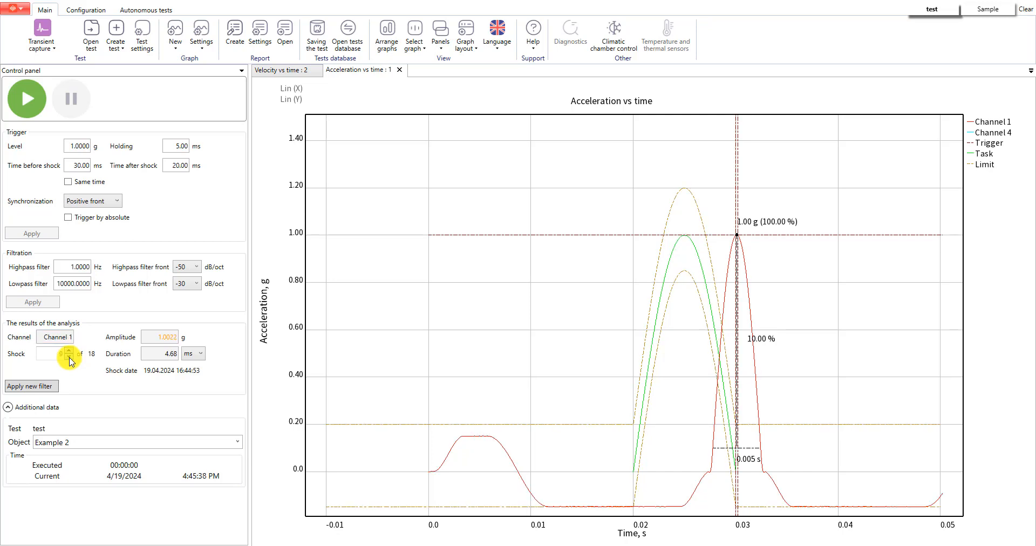
{"action": "left_click", "coordinate": [70, 358]}
{"action": "left_click", "coordinate": [70, 357]}
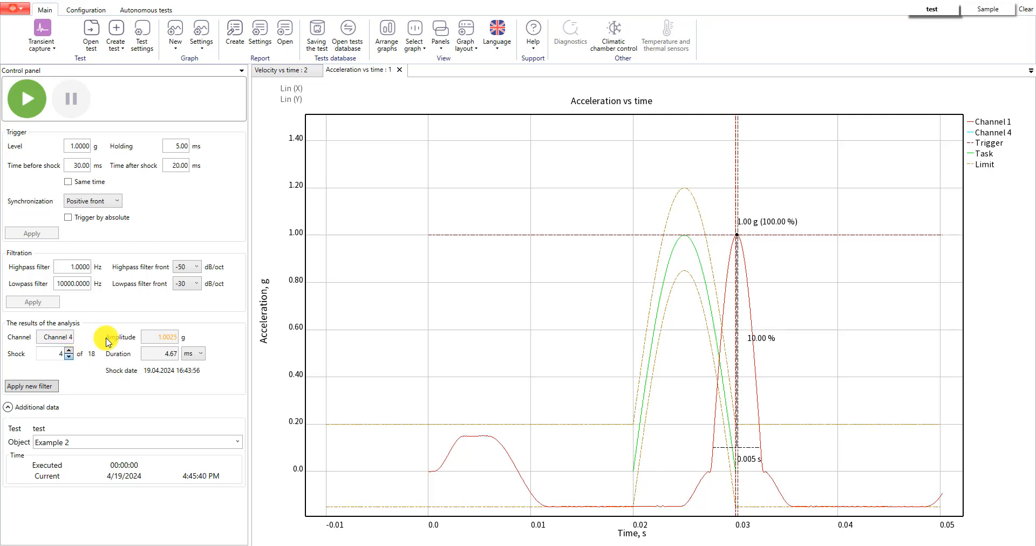
Step: Highlight the Channel 1, Channel 4, Trigger and Task curves one after another on the acceleration graph
{"action": "left_click", "coordinate": [992, 120]}
{"action": "left_click", "coordinate": [992, 134]}
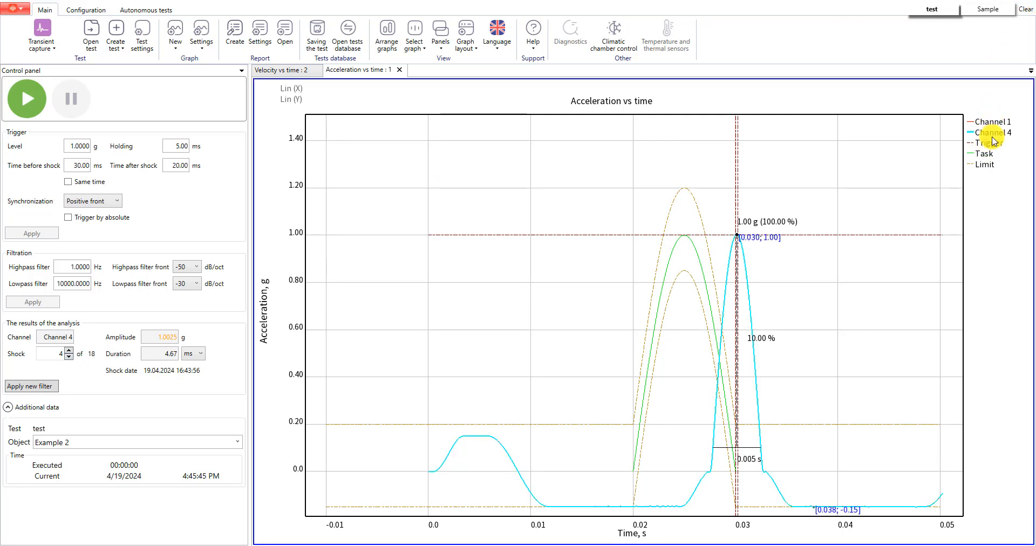
{"action": "left_click", "coordinate": [988, 143]}
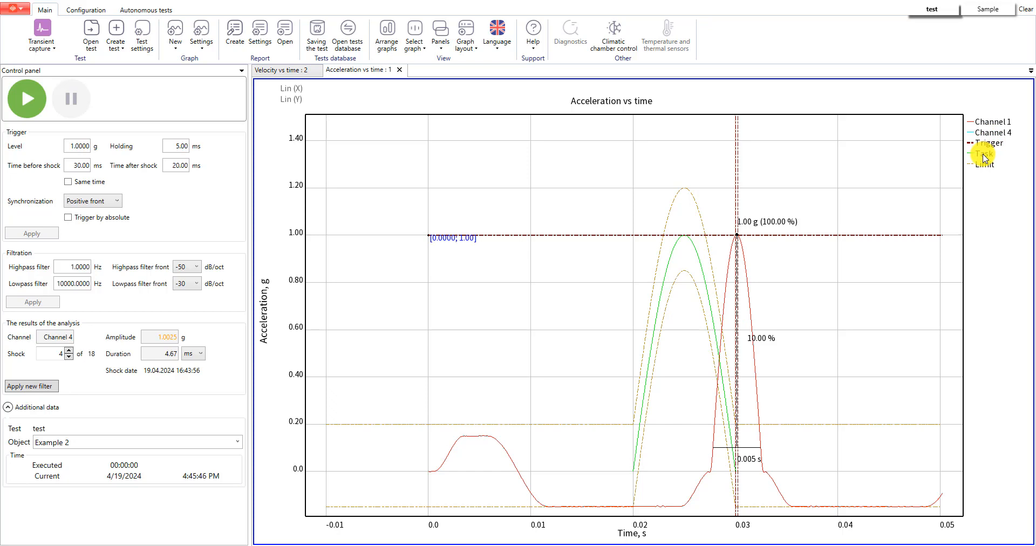
{"action": "left_click", "coordinate": [984, 155]}
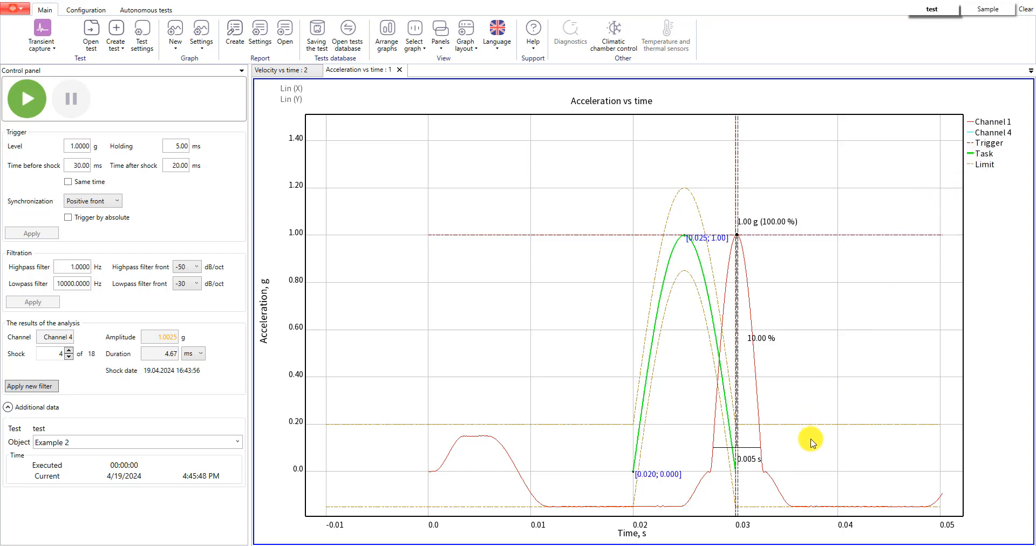